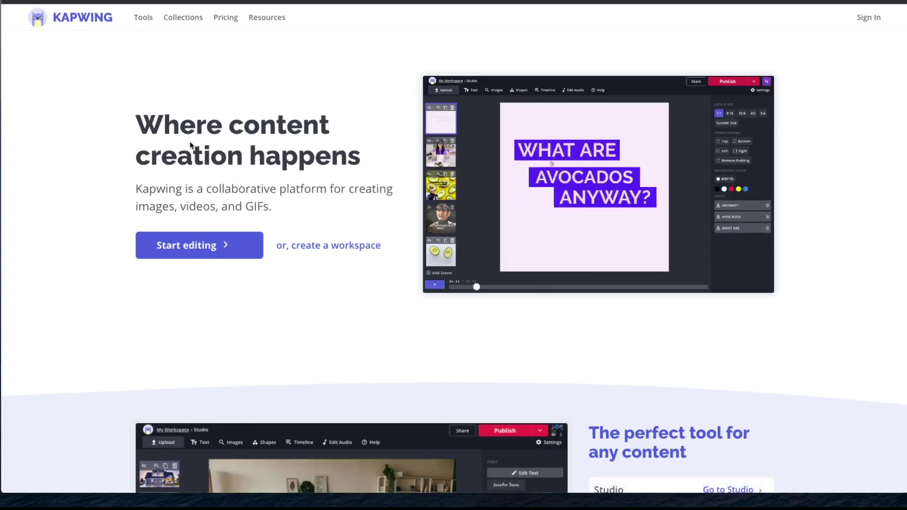
Step: Start a new blank-canvas project and bring up the file picker to upload office 2.MOV
left_click(251, 245)
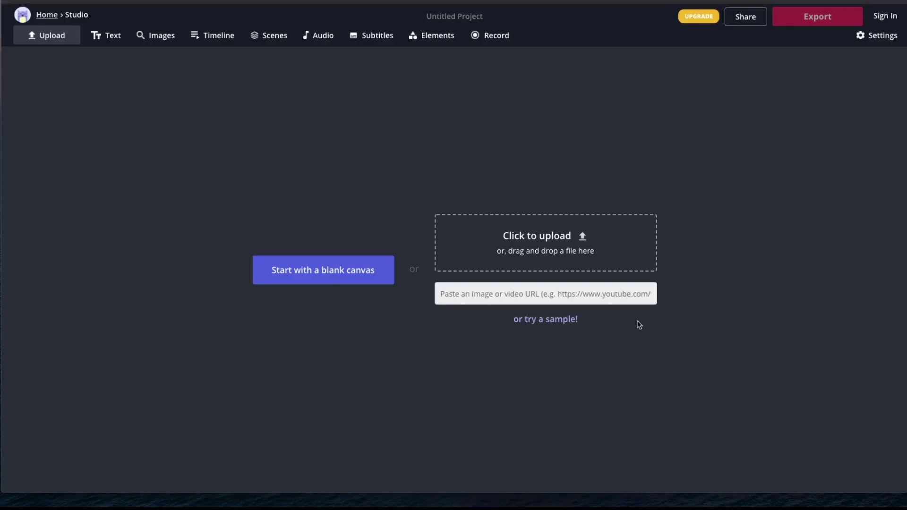
left_click(545, 235)
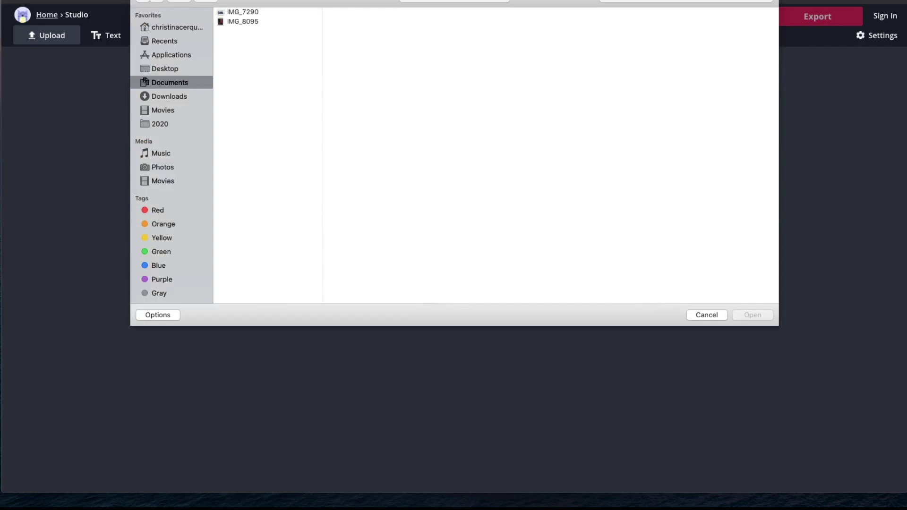
key("Escape")
left_click(331, 272)
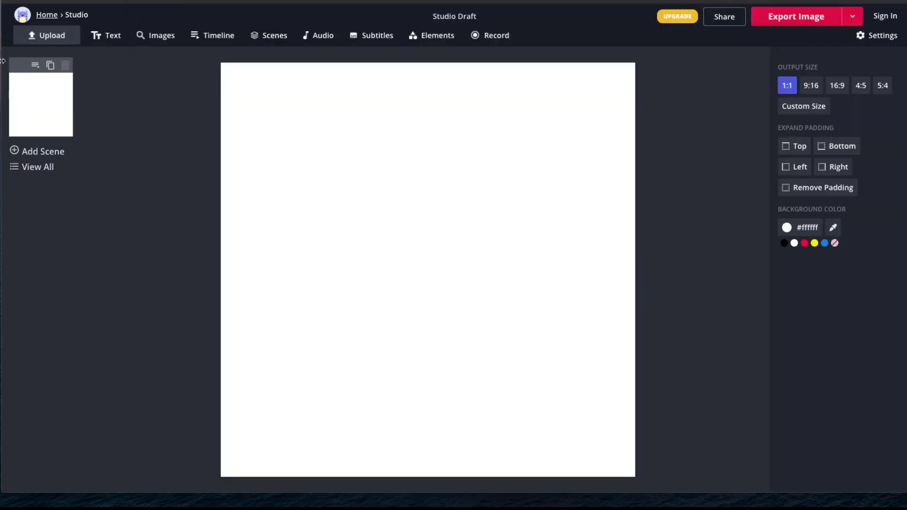
left_click(41, 43)
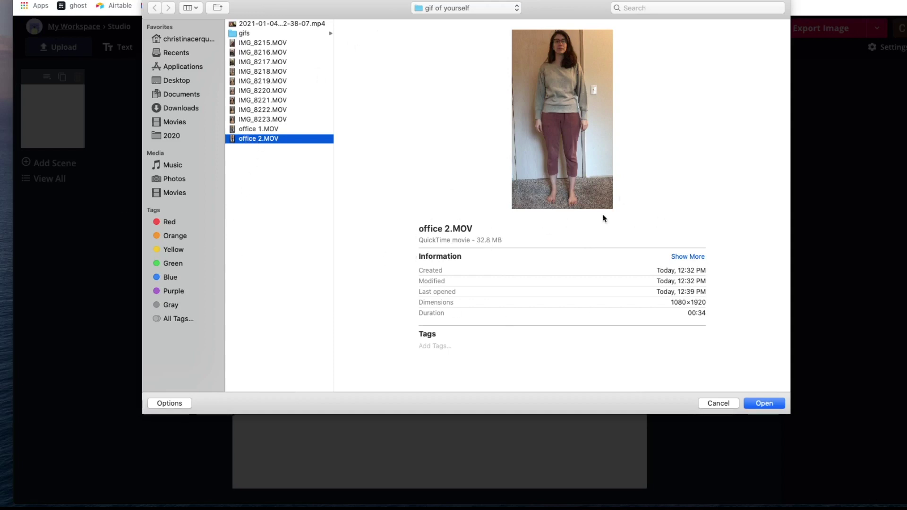
Step: Load office 2.MOV, set the output size to 9:16, and stretch the video to fill the canvas
left_click(763, 403)
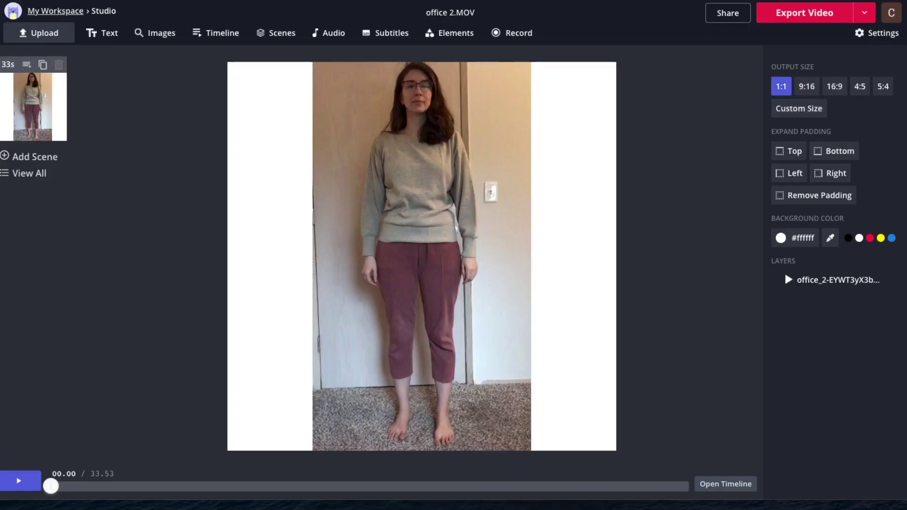
left_click(806, 87)
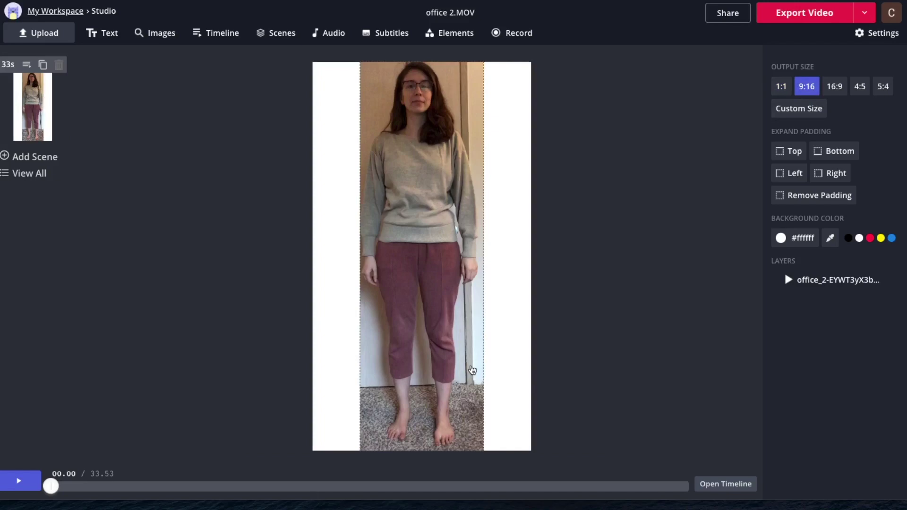
left_click(404, 349)
left_click_drag(360, 450, 313, 451)
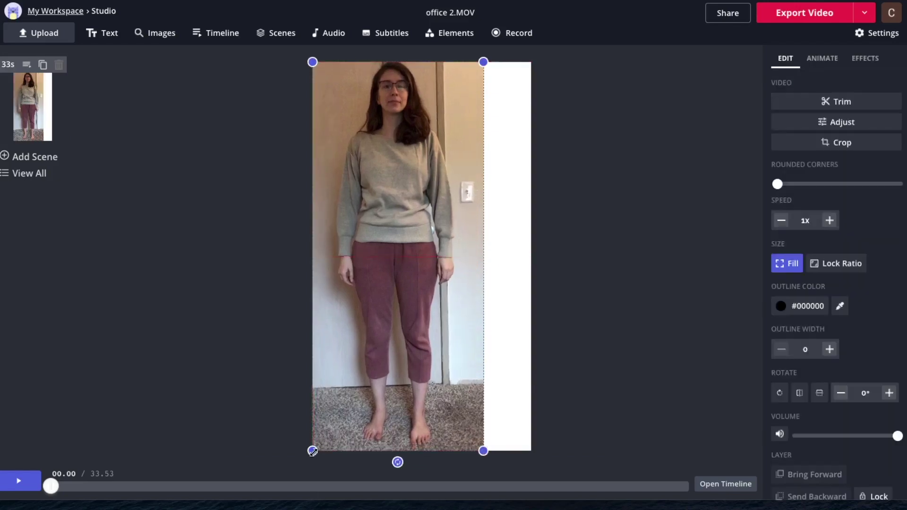
left_click_drag(482, 449, 530, 448)
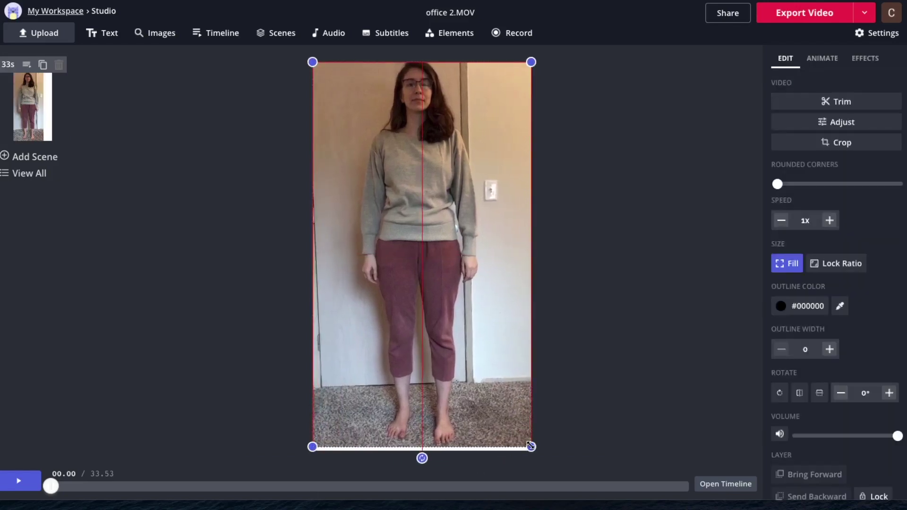
left_click(672, 314)
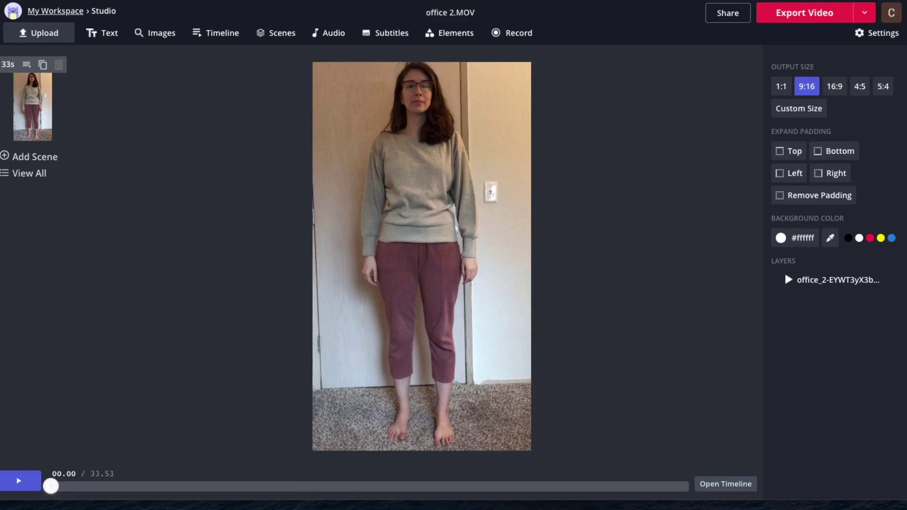
Step: Preview the video playback, skipping ahead through the clip
left_click(15, 481)
left_click_drag(66, 486, 690, 397)
left_click(18, 481)
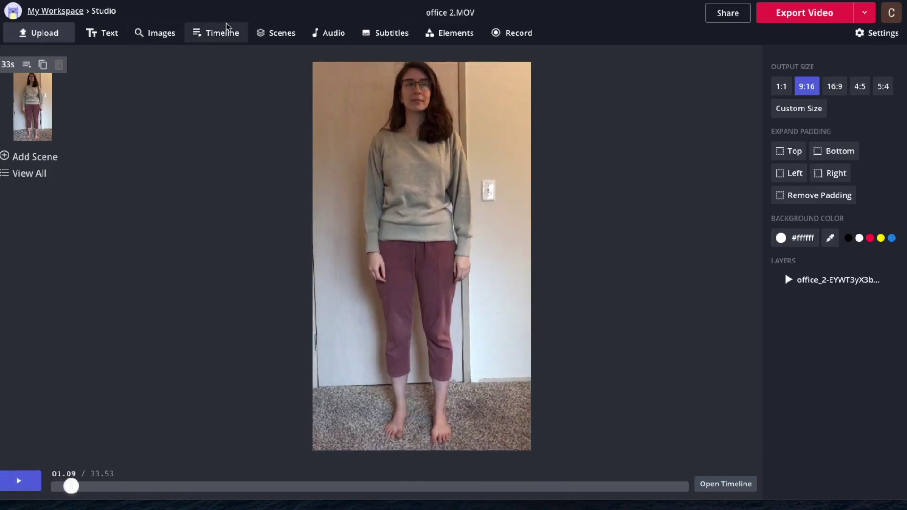
Step: In the timeline, split the clip at 0:24.90 and 0:27.16
left_click(218, 34)
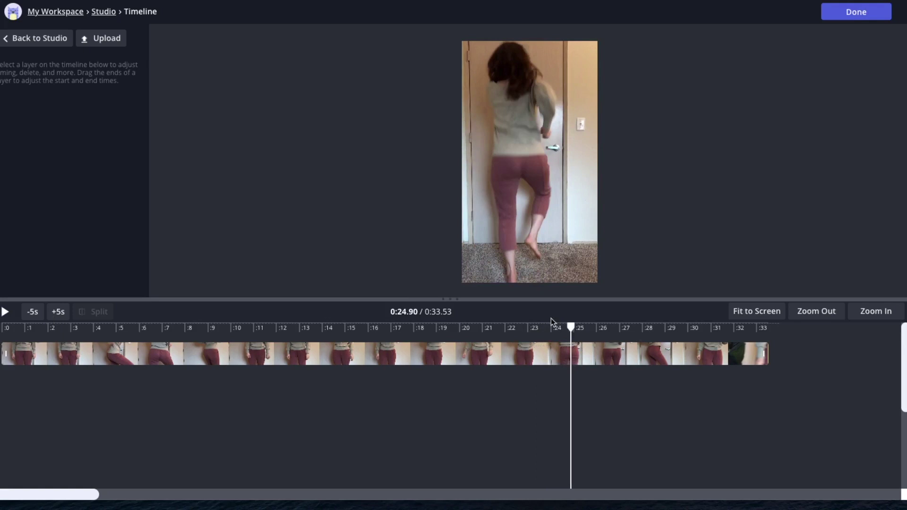
left_click(584, 354)
left_click(94, 312)
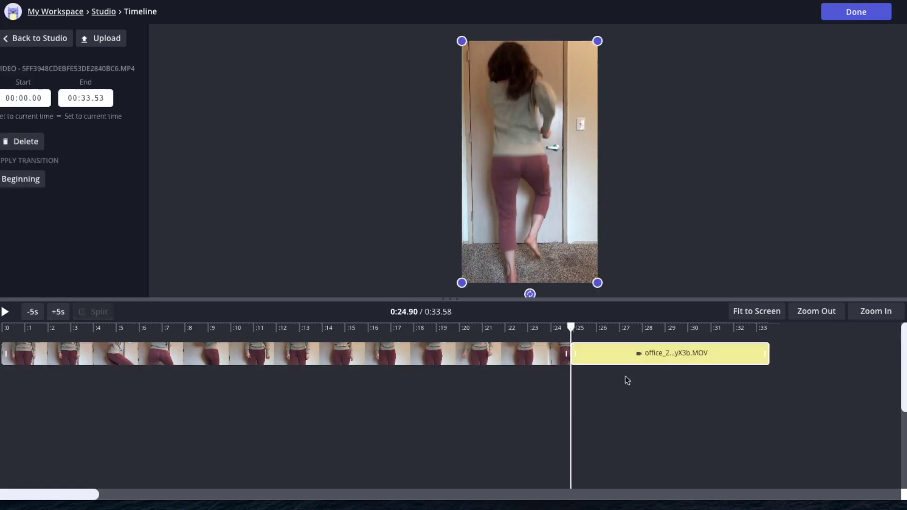
left_click_drag(570, 325, 622, 325)
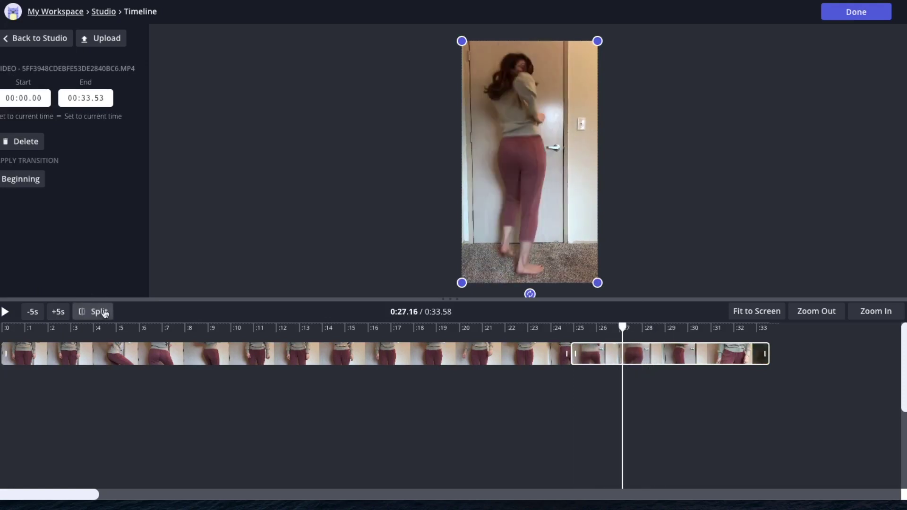
left_click(101, 313)
Step: Delete the segments outside 0:24.90–0:27.16, move the remaining clip to the start, and play it in Studio
left_click(712, 353)
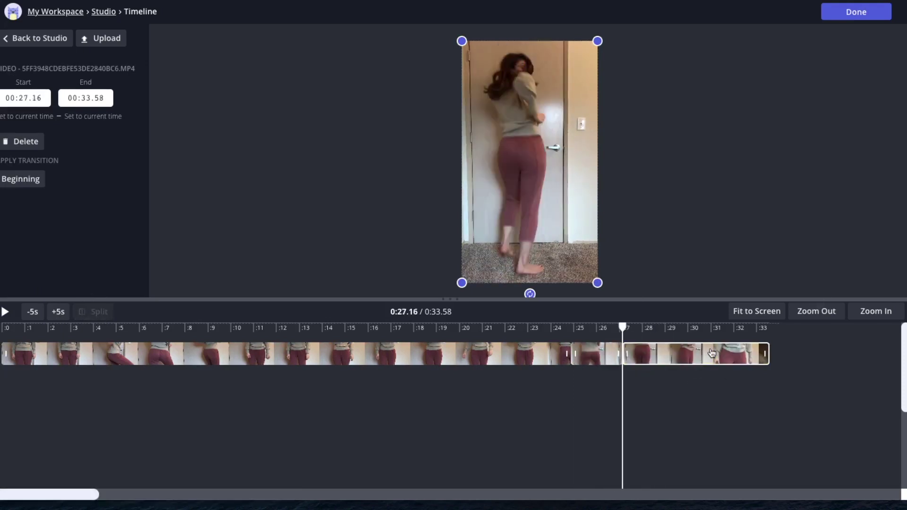
key("Delete")
left_click(413, 359)
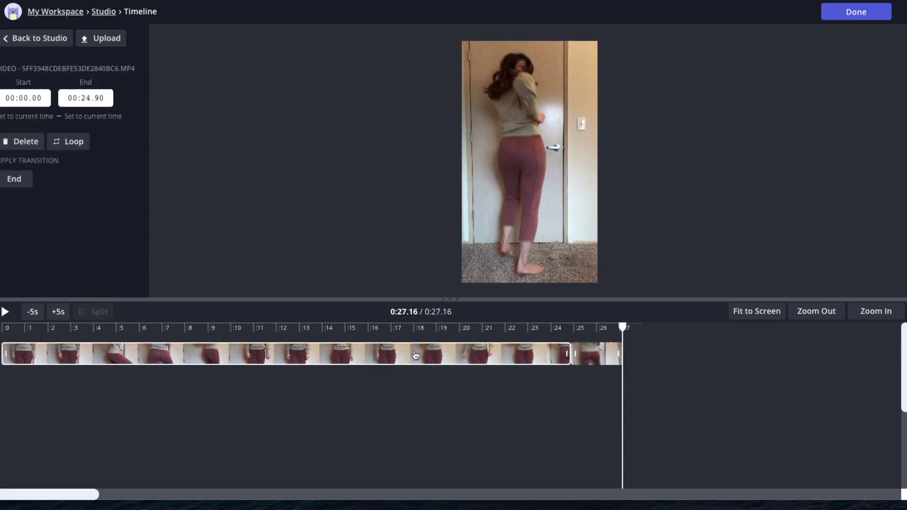
key("Delete")
left_click_drag(595, 361, 27, 354)
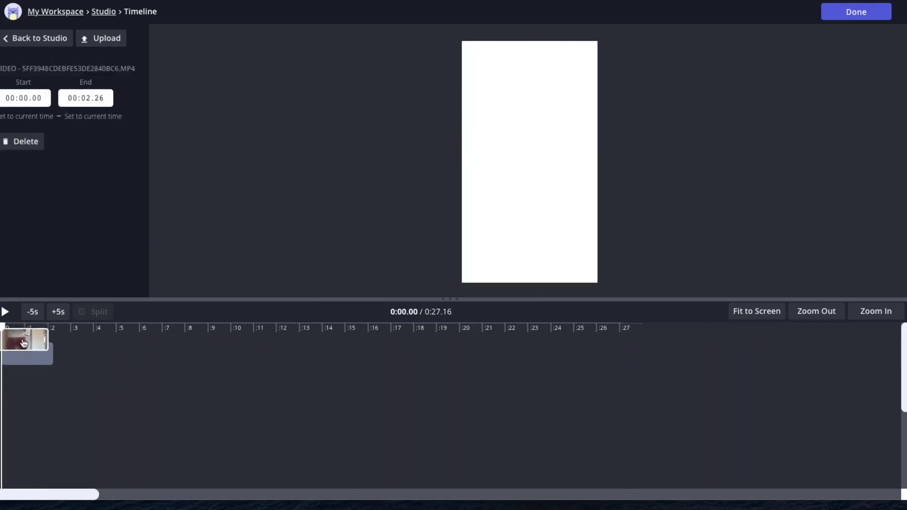
left_click(36, 38)
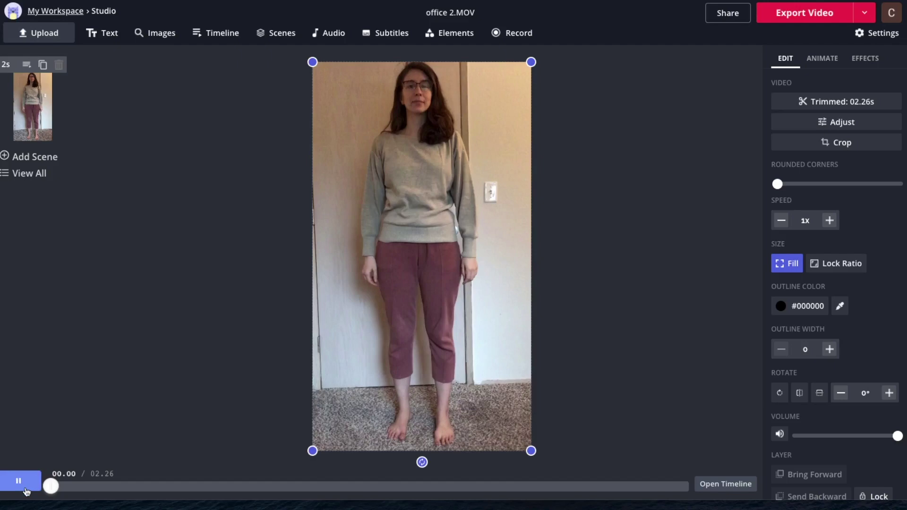
left_click(24, 484)
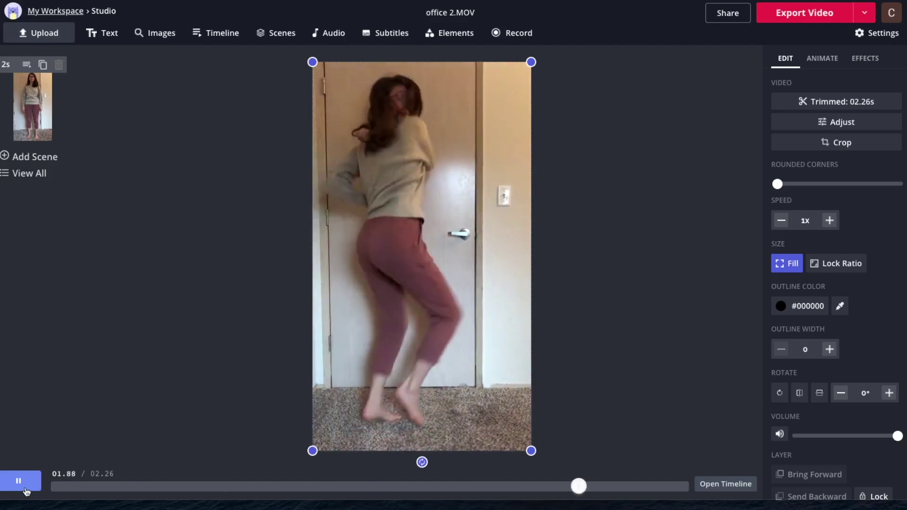
Step: Add a text box near the bottom of the video reading 'RUN'
left_click(107, 34)
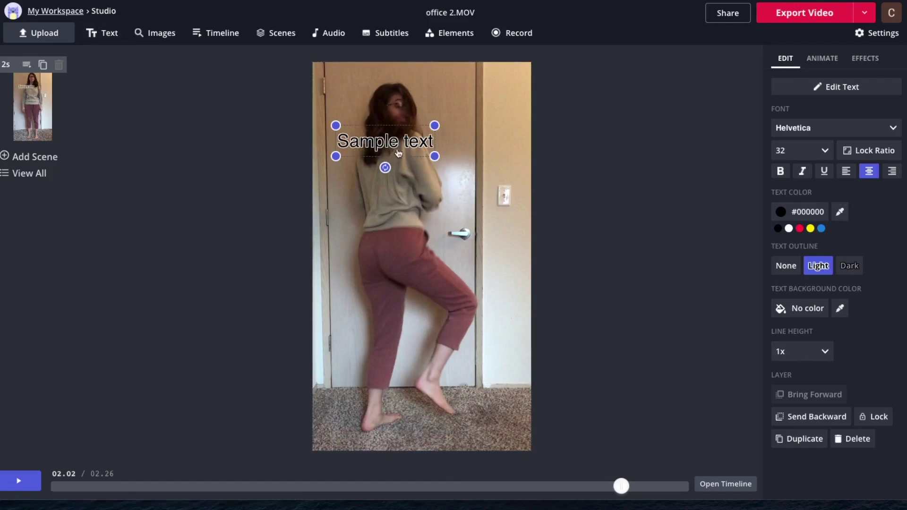
left_click_drag(396, 154, 432, 421)
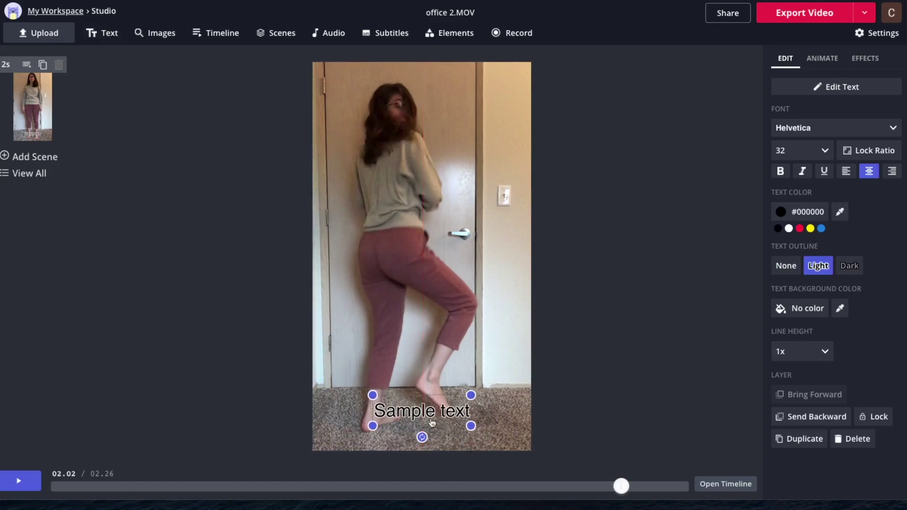
double_click(412, 415)
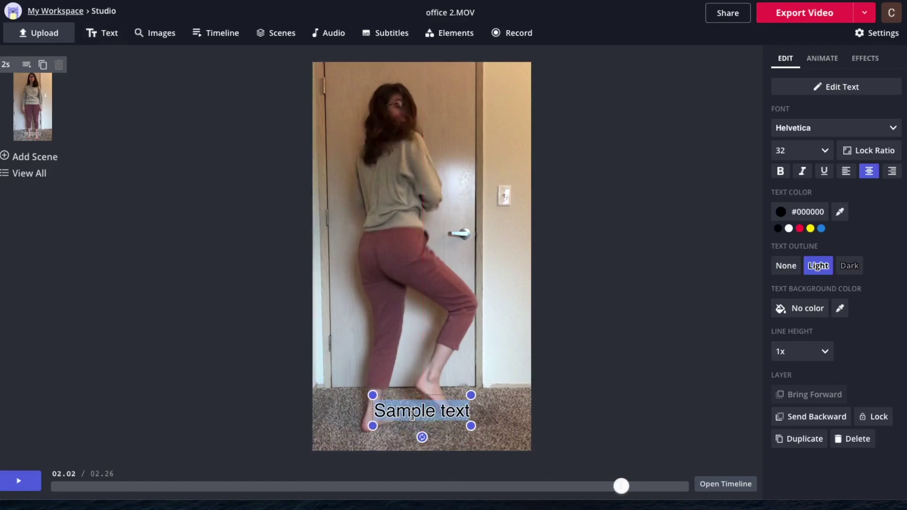
type("RUN!!!")
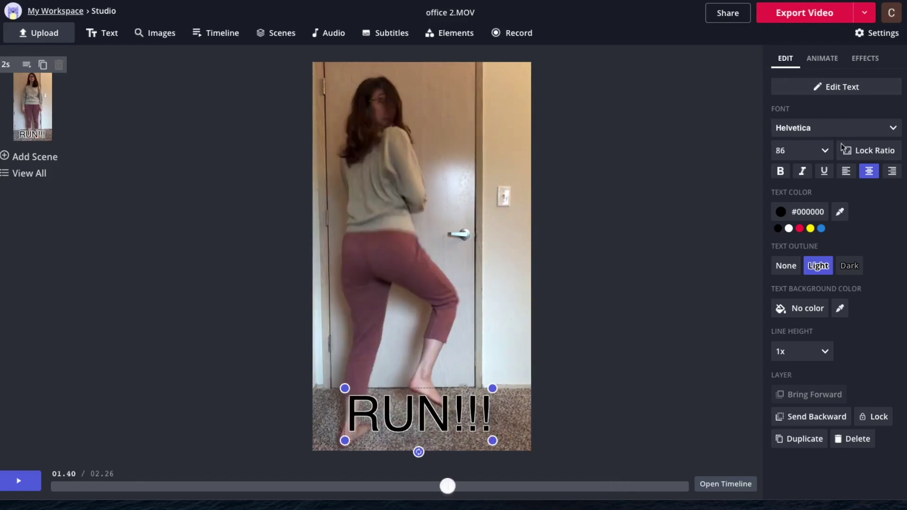
Step: Style the caption in bold white Raleway with no outline
left_click(852, 135)
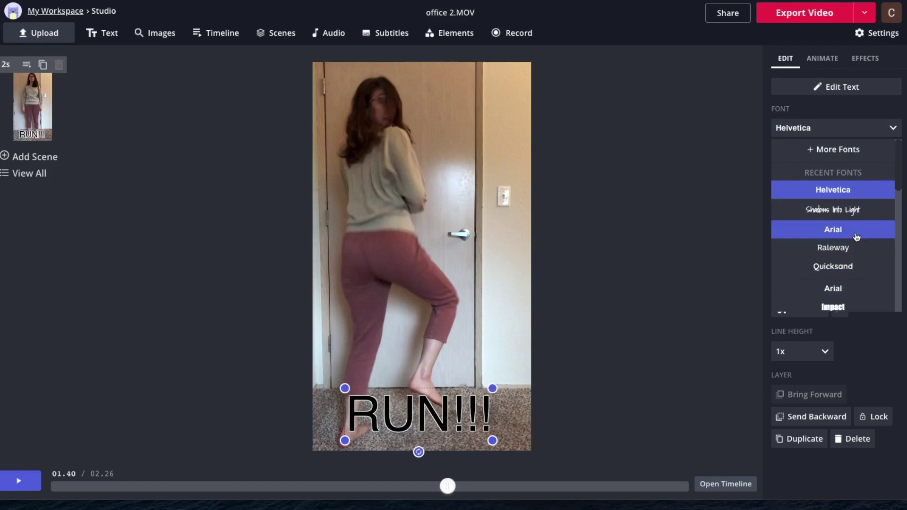
left_click(857, 250)
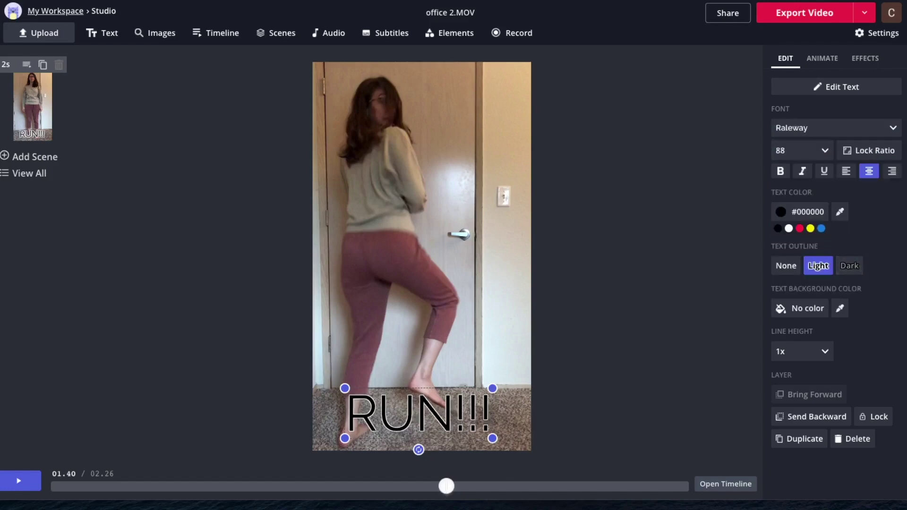
left_click(849, 266)
left_click(786, 267)
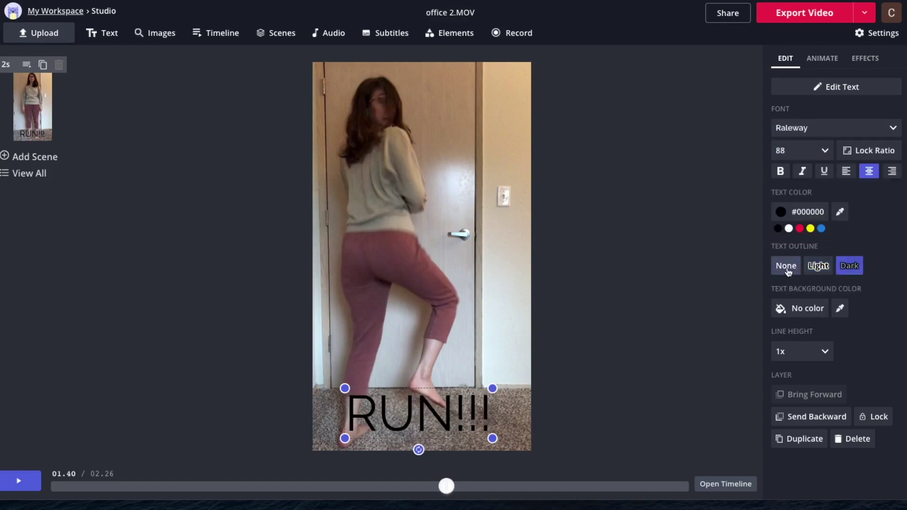
left_click(788, 228)
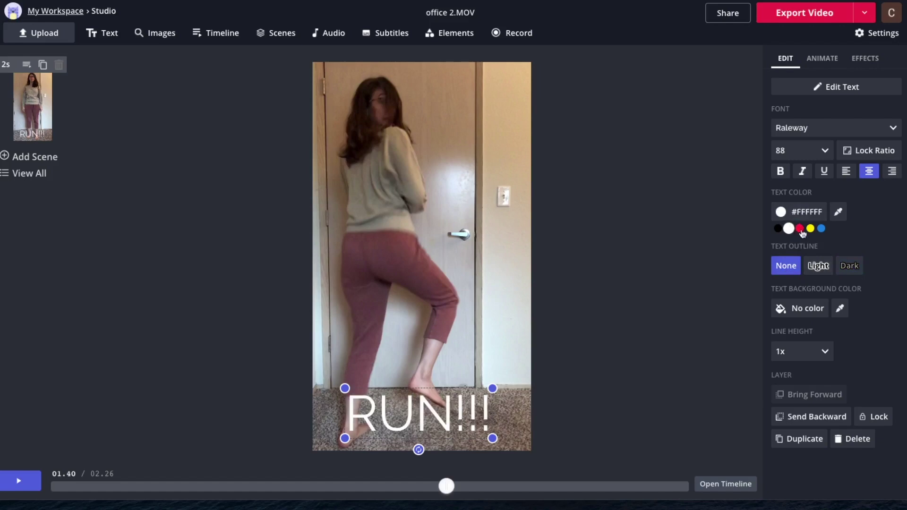
left_click(780, 171)
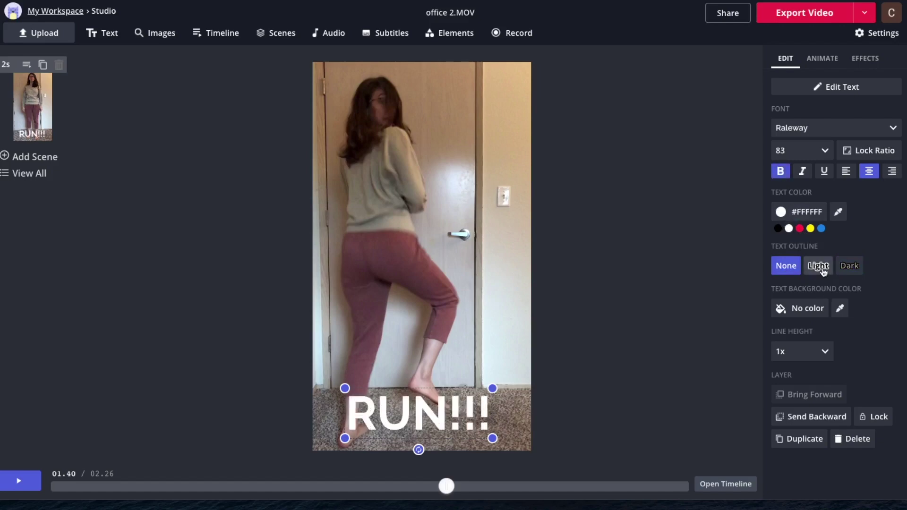
Step: Add a drop shadow to the caption with reduced blur
left_click(865, 58)
left_click(843, 102)
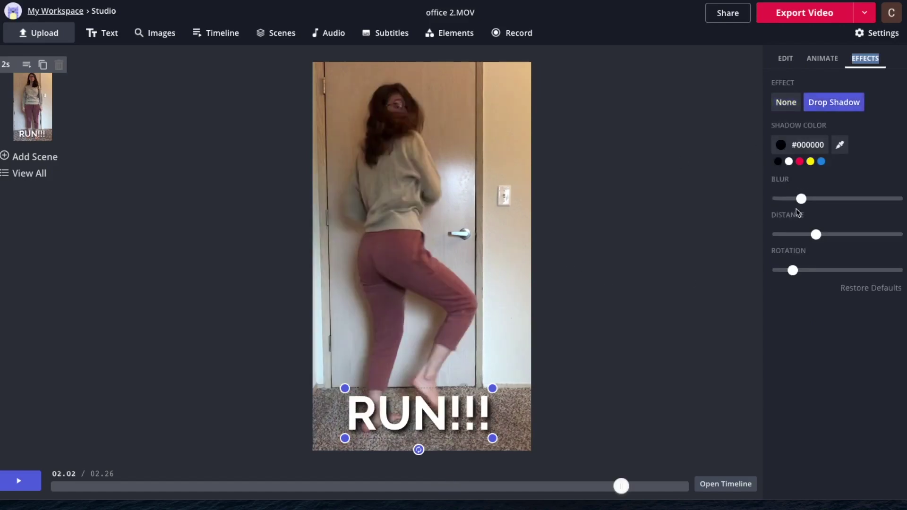
left_click_drag(802, 206, 872, 197)
left_click(690, 307)
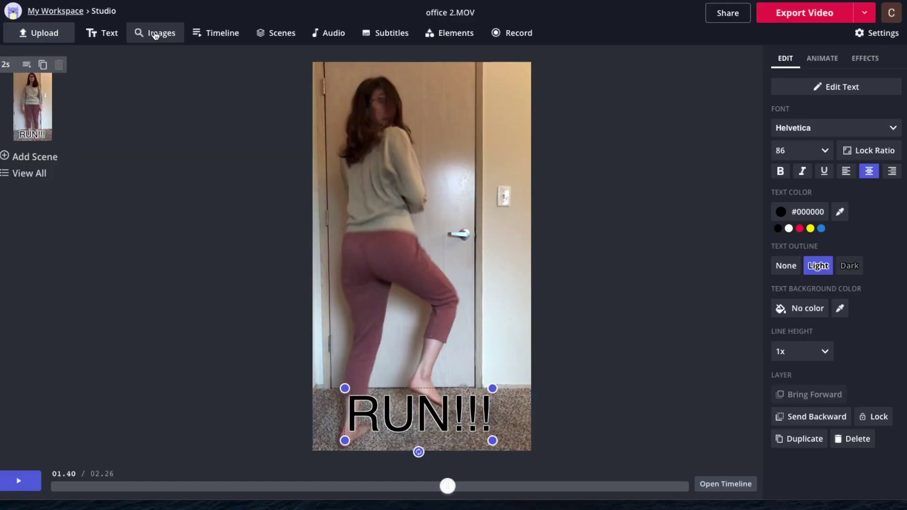
left_click(155, 34)
left_click(476, 148)
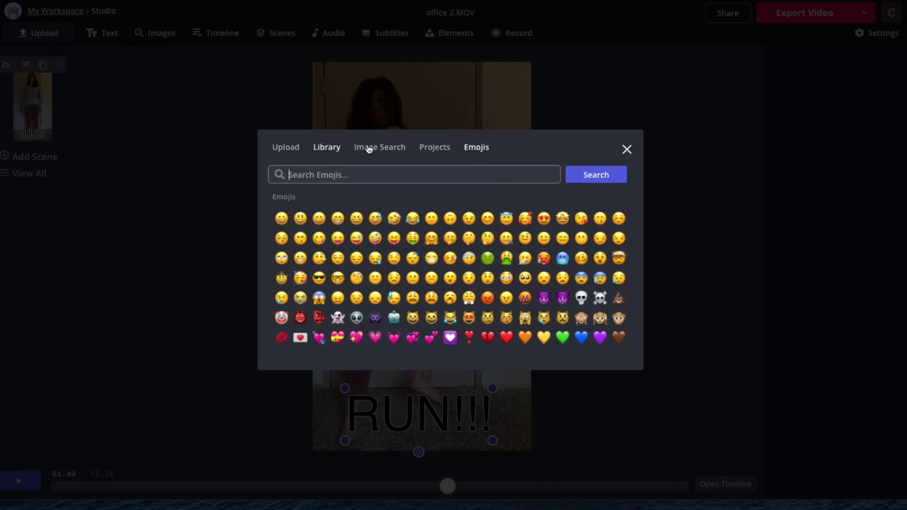
left_click(897, 41)
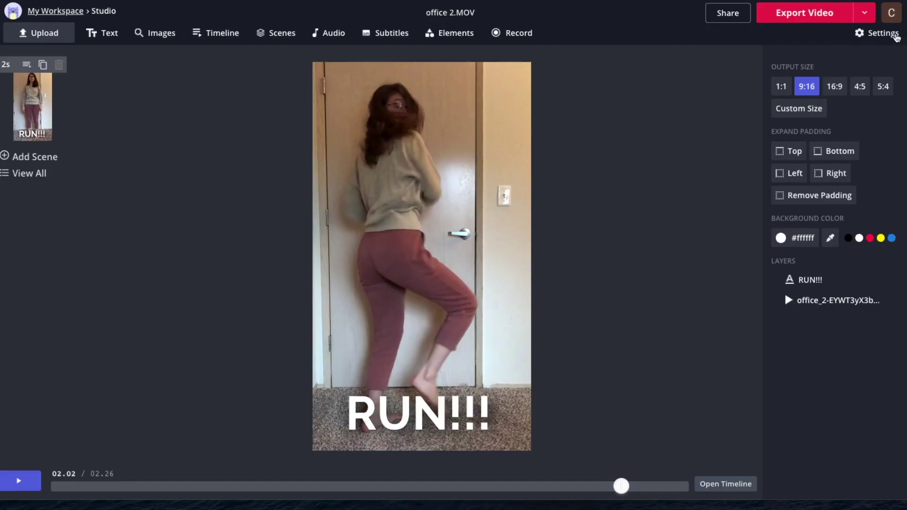
Step: Set the output file to GIF at Standard 720p quality and export the clip
left_click(876, 35)
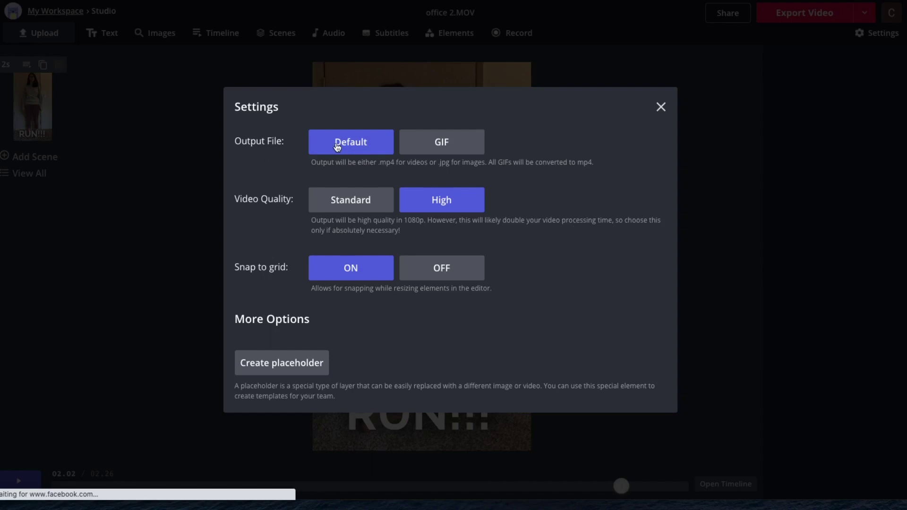
left_click(450, 149)
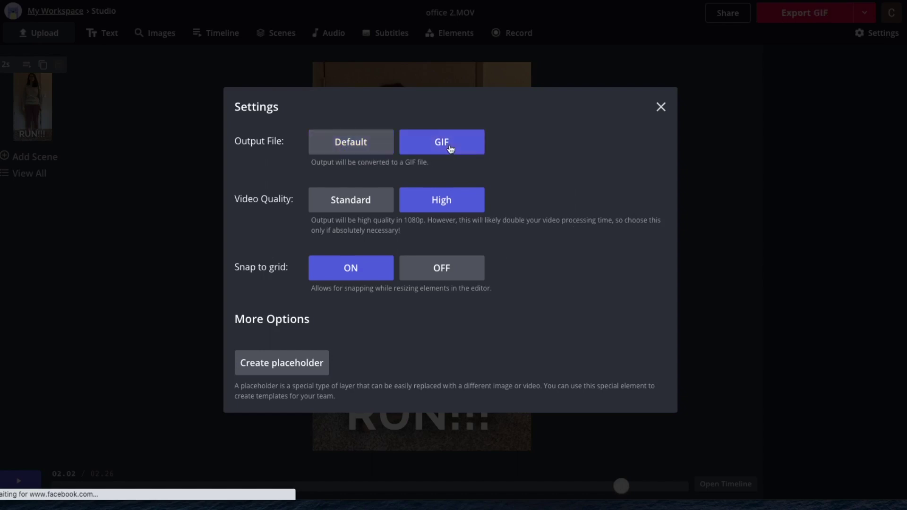
left_click(333, 205)
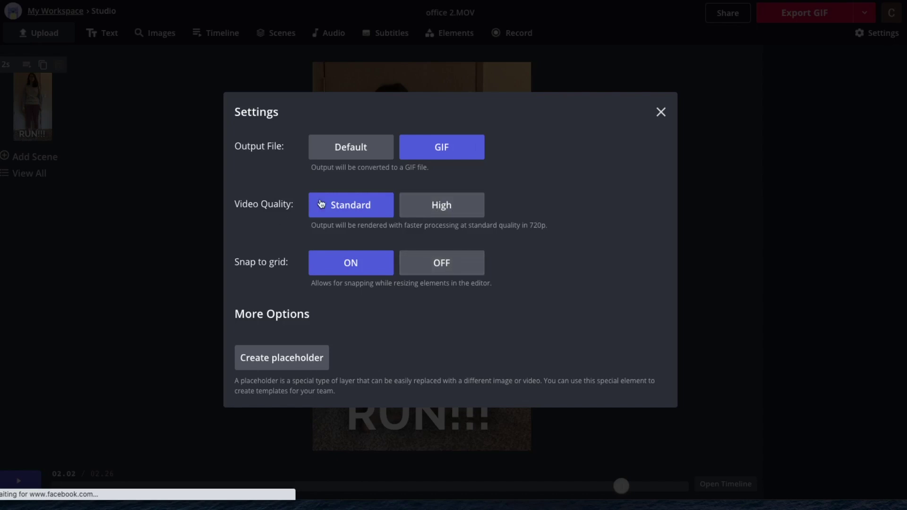
left_click(661, 112)
left_click(797, 17)
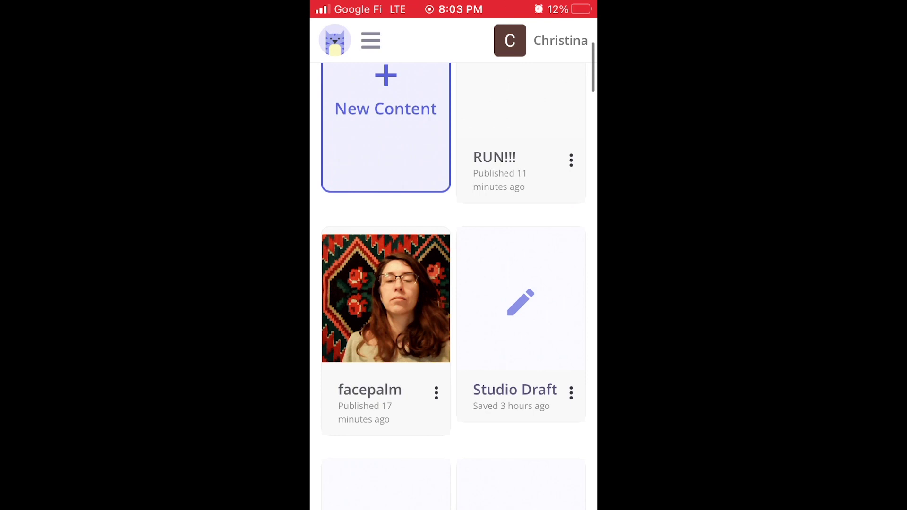
Step: Open the RUN!!! GIF full-size from My Workspace and bring up its share and copy menu
scroll(453, 283, "up", 2)
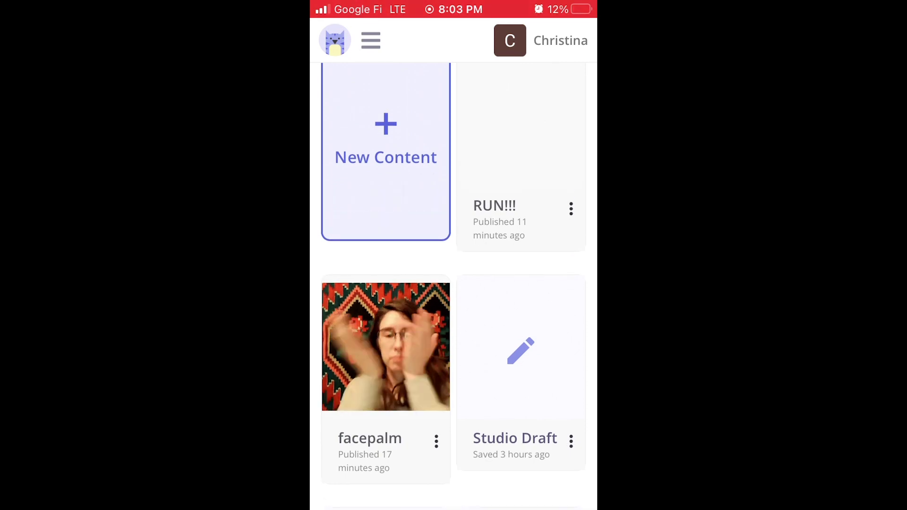
scroll(454, 283, "up", 5)
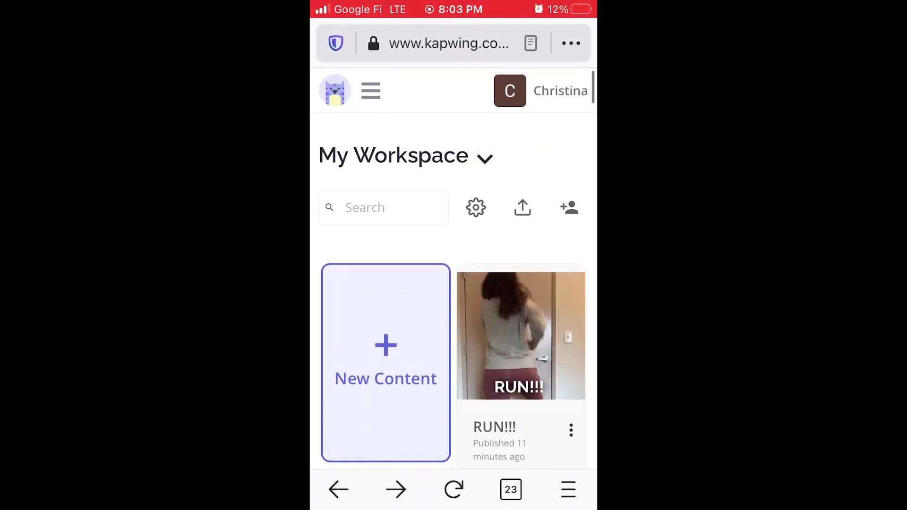
scroll(454, 284, "down", 2)
left_click(522, 255)
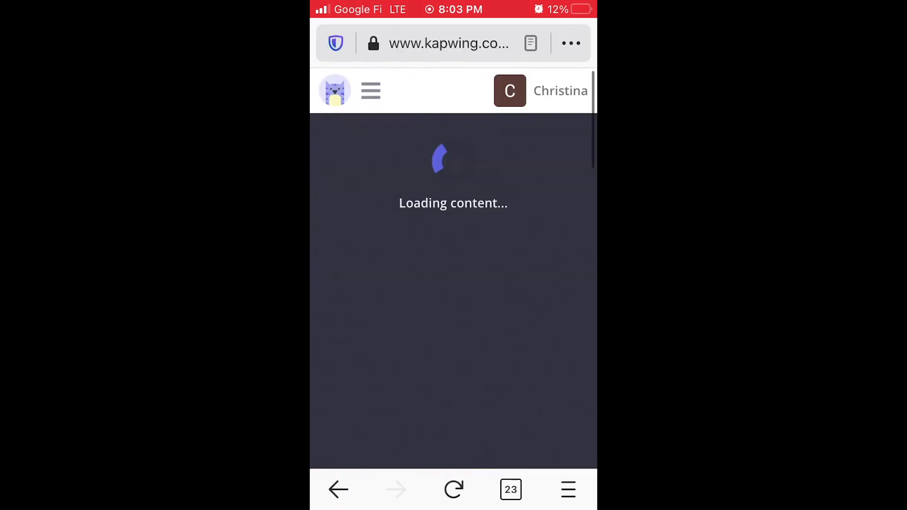
scroll(453, 283, "down", 3)
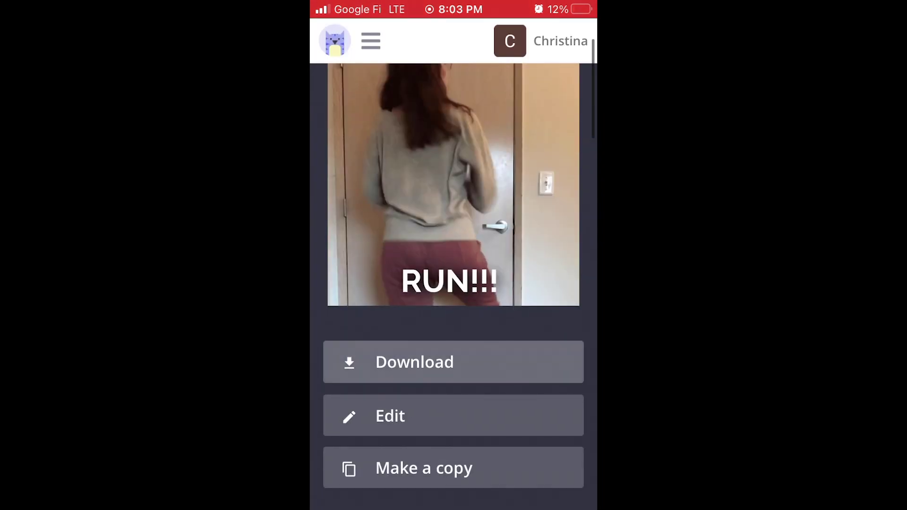
left_click(414, 362)
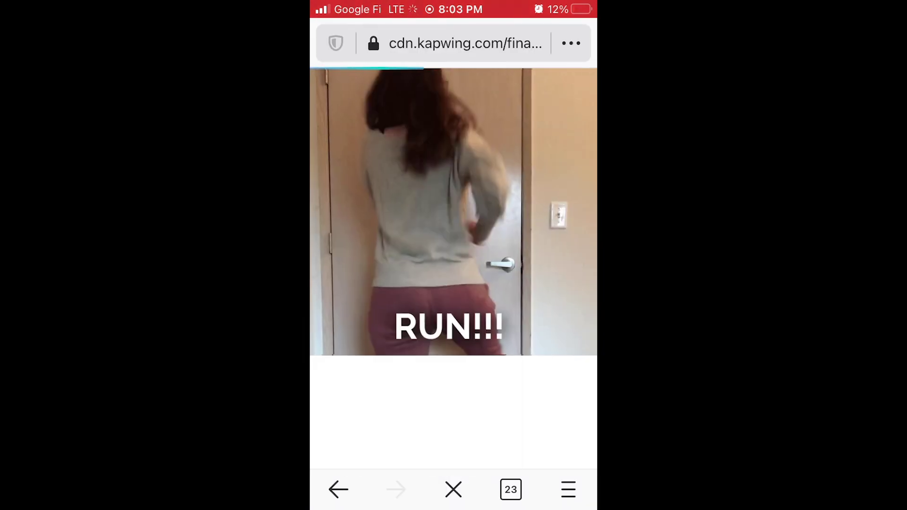
left_click(453, 212)
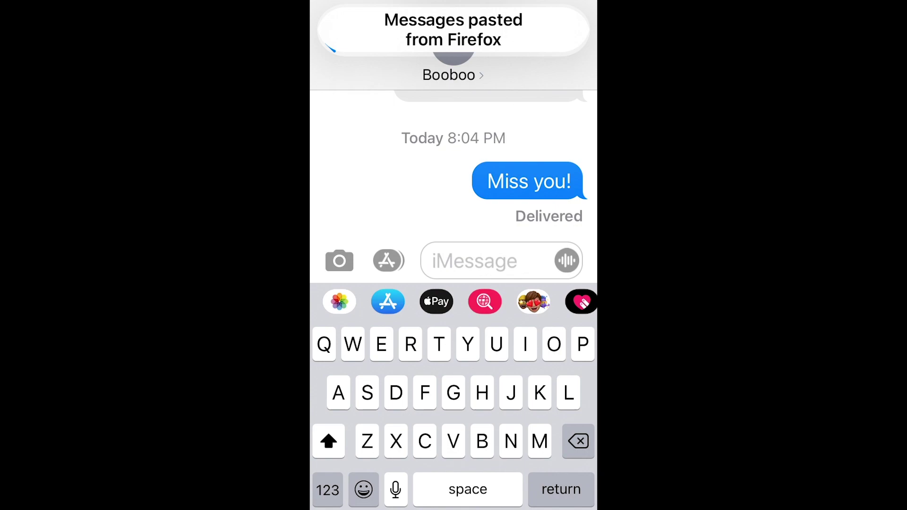
Step: Send the pasted RUN!!! GIF in the Messages conversation
left_click(567, 260)
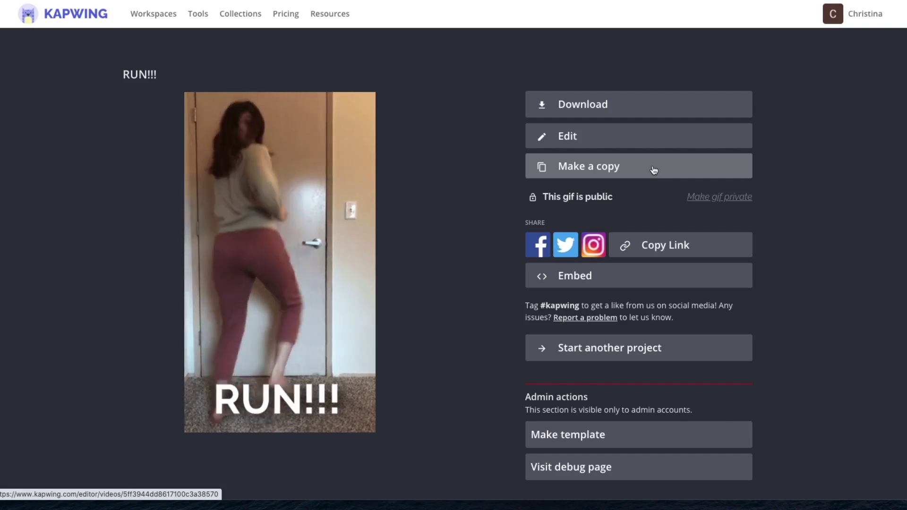
scroll(635, 259, "down", 1)
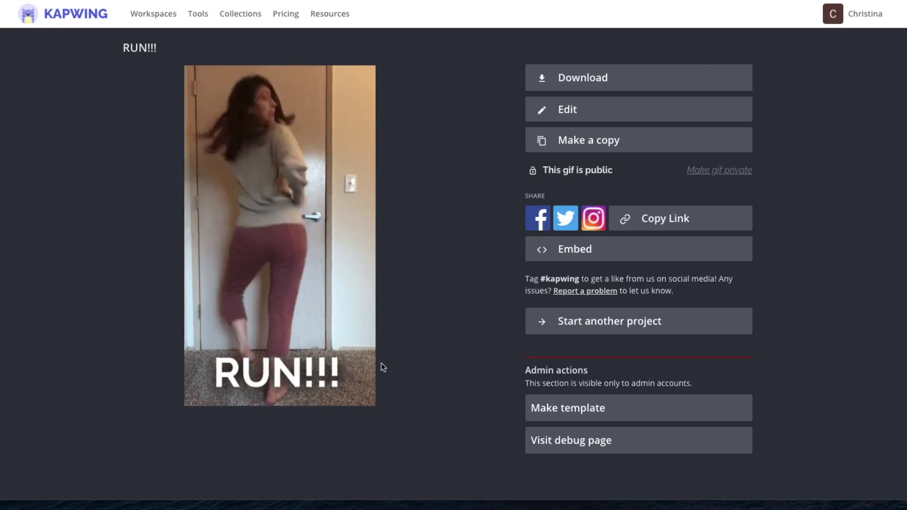
scroll(416, 283, "up", 1)
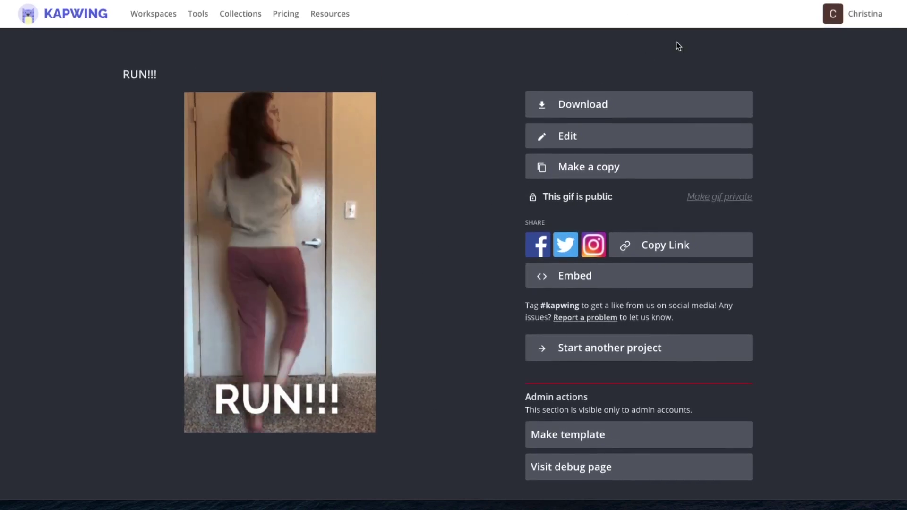